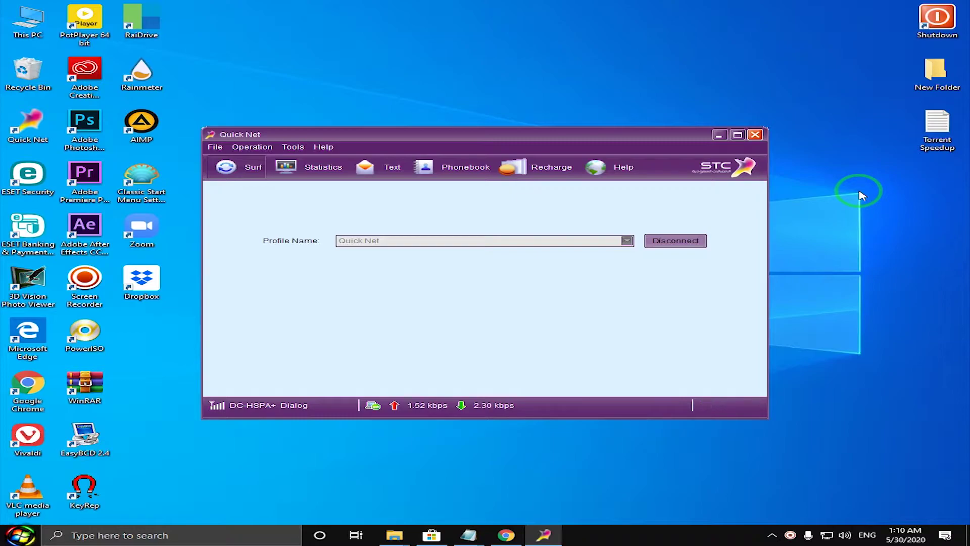
# - Open Chrome and run a Google search for 'kolor eyes for windows'
pyautogui.click(506, 533)
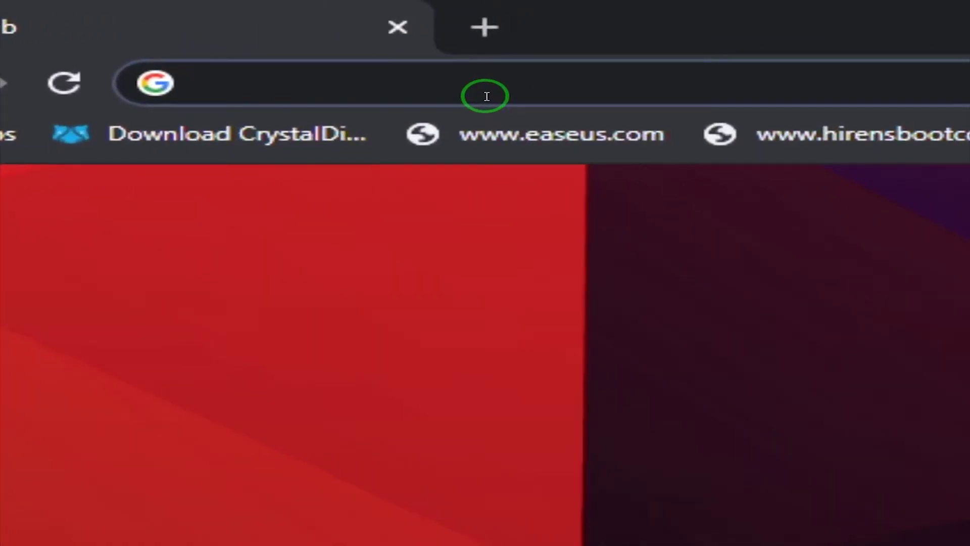
pyautogui.write('kollo')
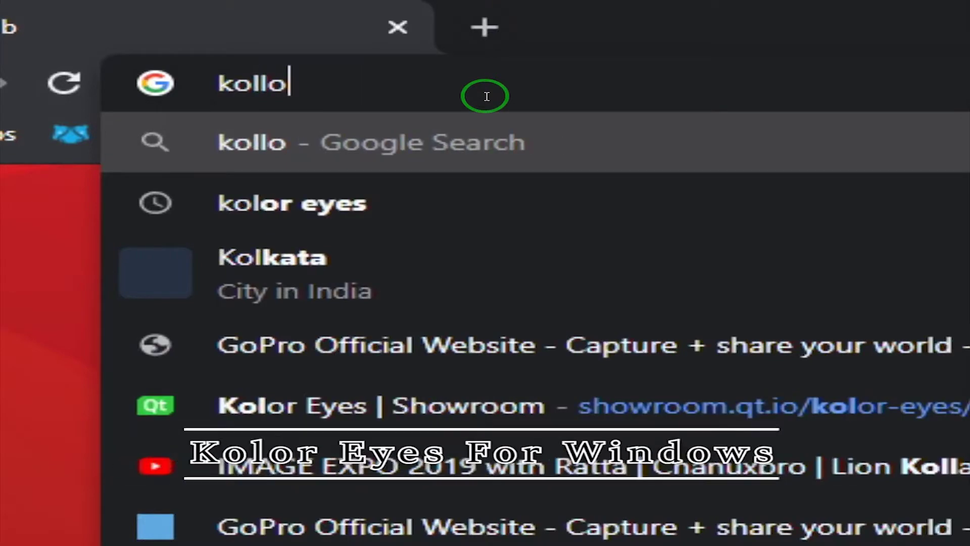
pyautogui.write('r')
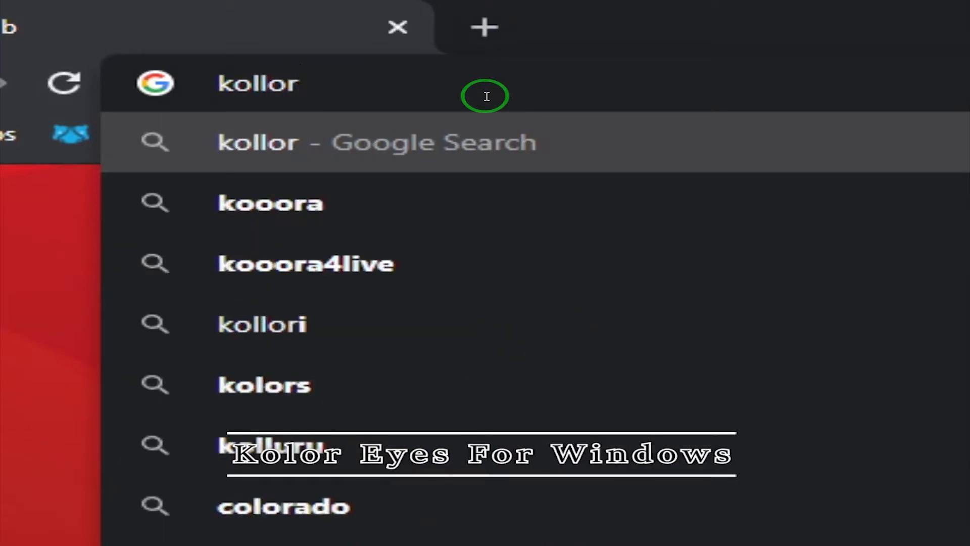
pyautogui.press('BackSpace')
pyautogui.press('BackSpace')
pyautogui.press('BackSpace')
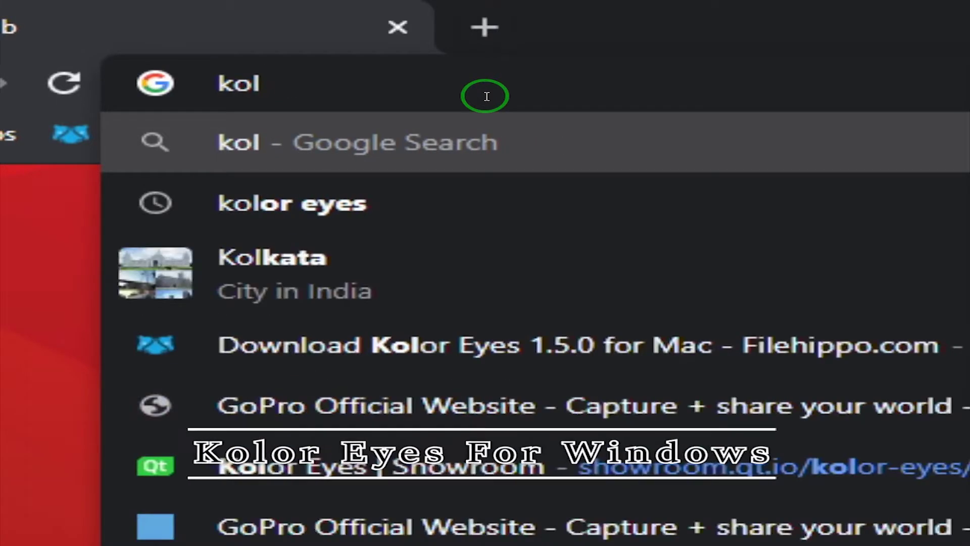
pyautogui.write('or e')
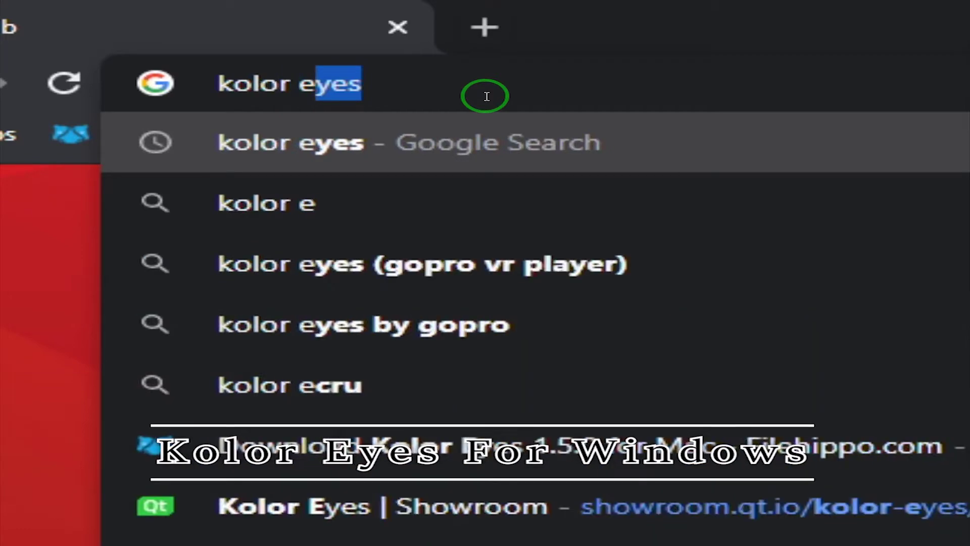
pyautogui.write('yes ')
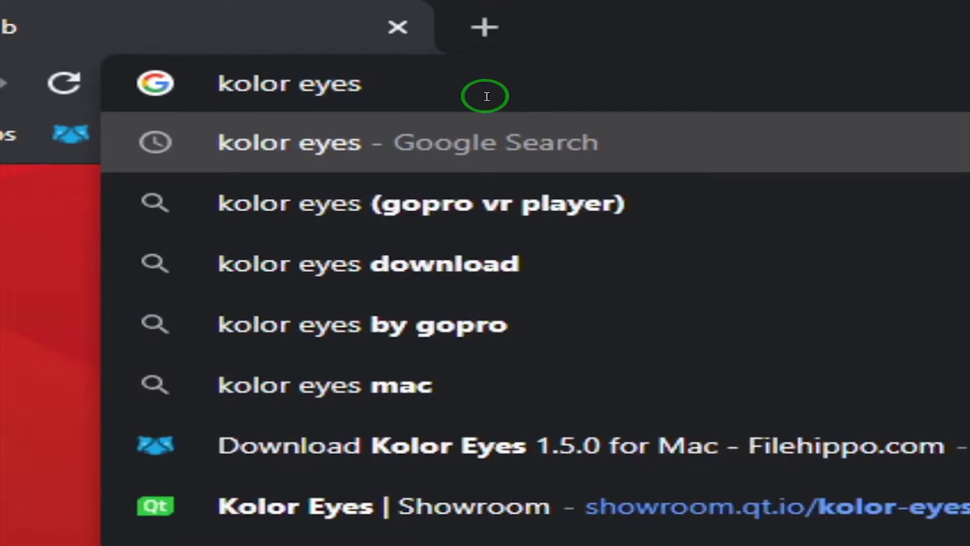
pyautogui.write('for wind')
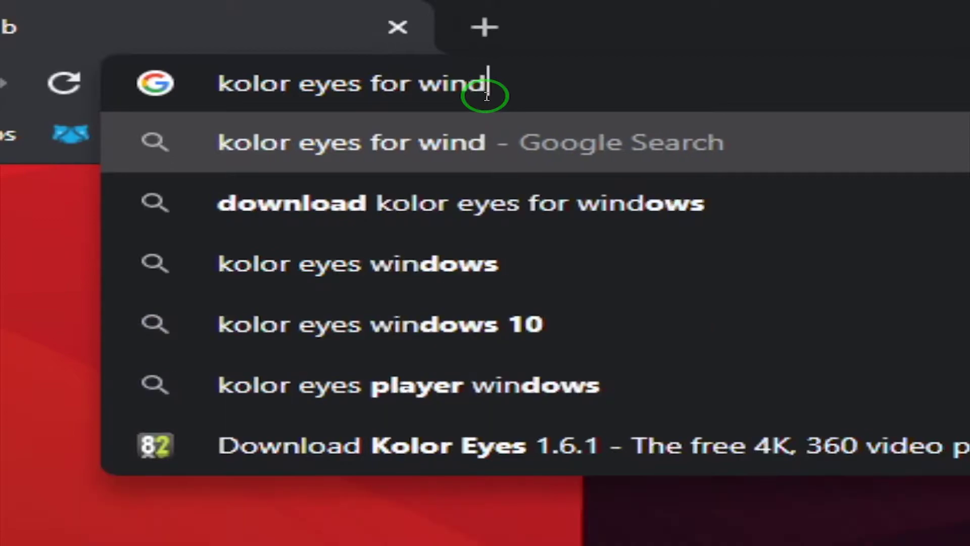
pyautogui.write('ows')
pyautogui.press('Return')
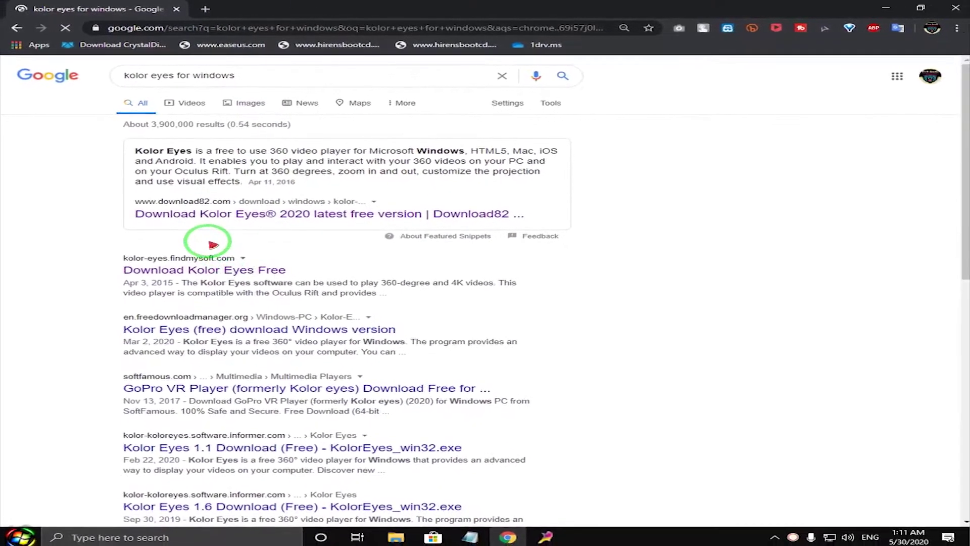
# - Start the 64-bit Kolor Eyes 1.6.1 download from Download82's Download Link 2
pyautogui.click(182, 208)
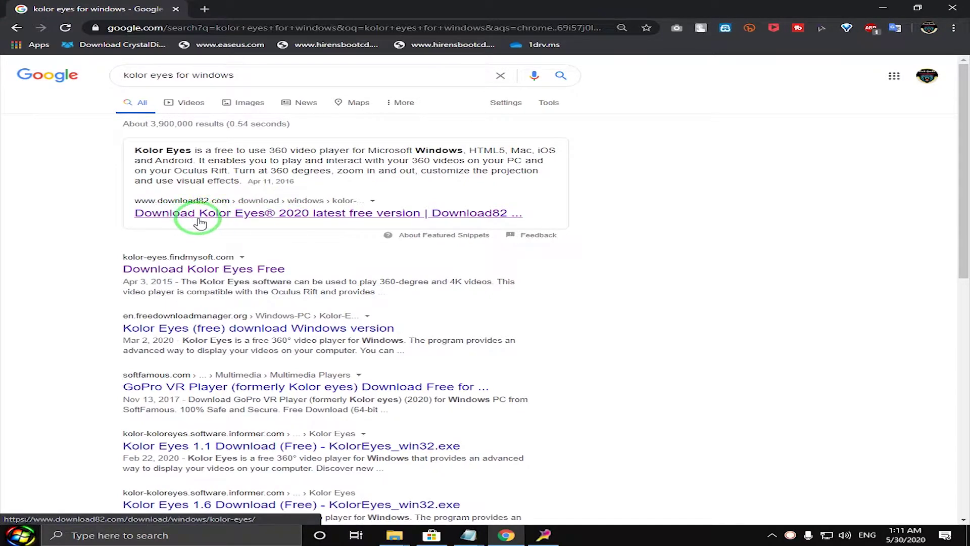
pyautogui.click(216, 217)
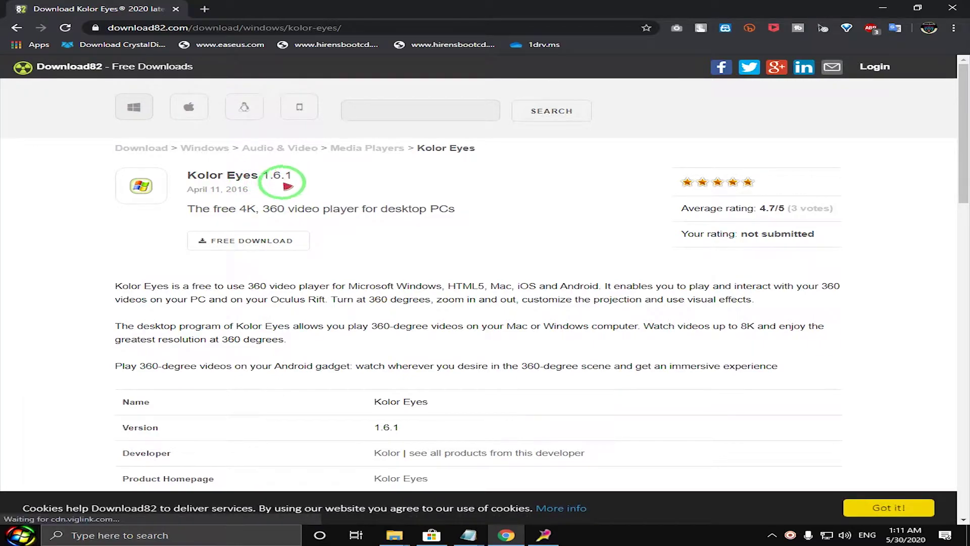
pyautogui.click(220, 243)
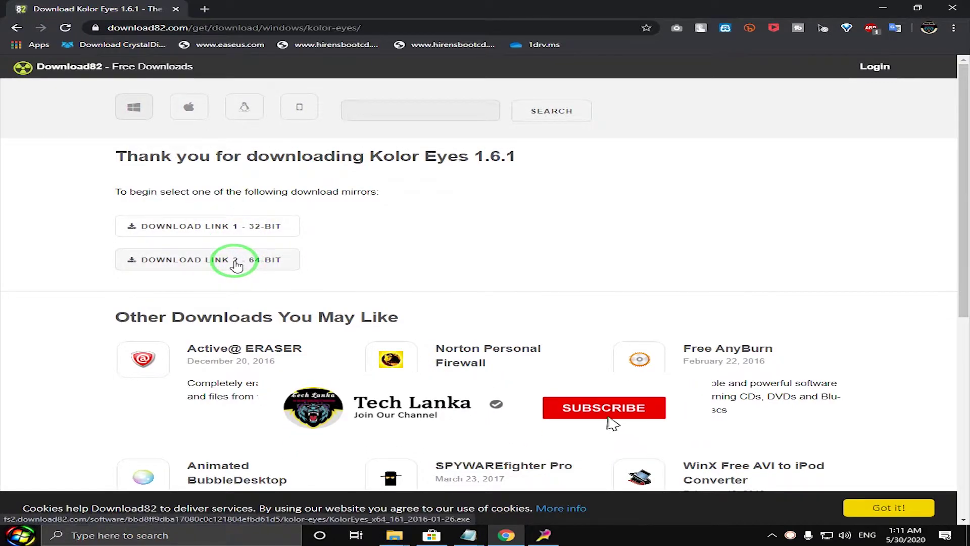
pyautogui.click(237, 265)
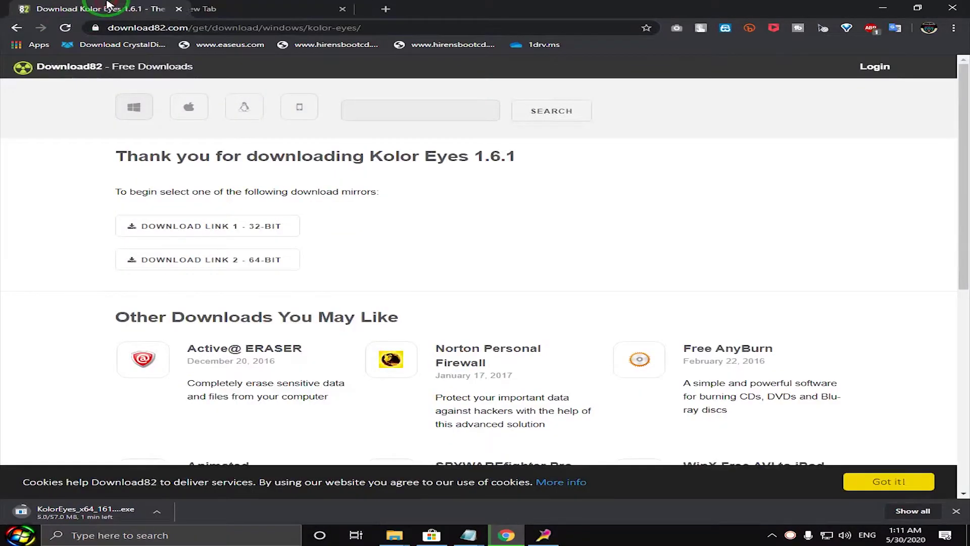
# - Find the Minecraft Dungeons VR 360 video on YouTube and play it with sound, panning around
pyautogui.moveTo(262, 8); pyautogui.dragTo(33, 7)
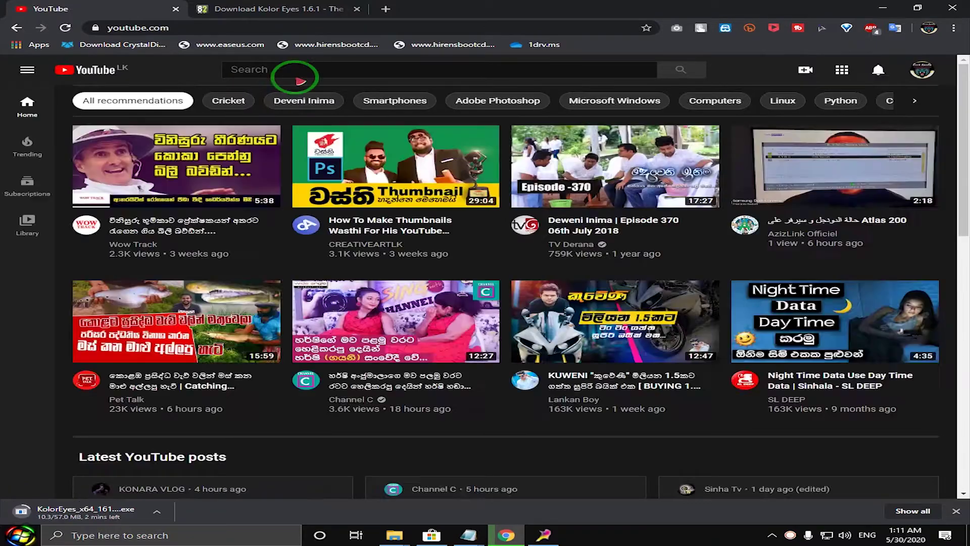
pyautogui.click(289, 69)
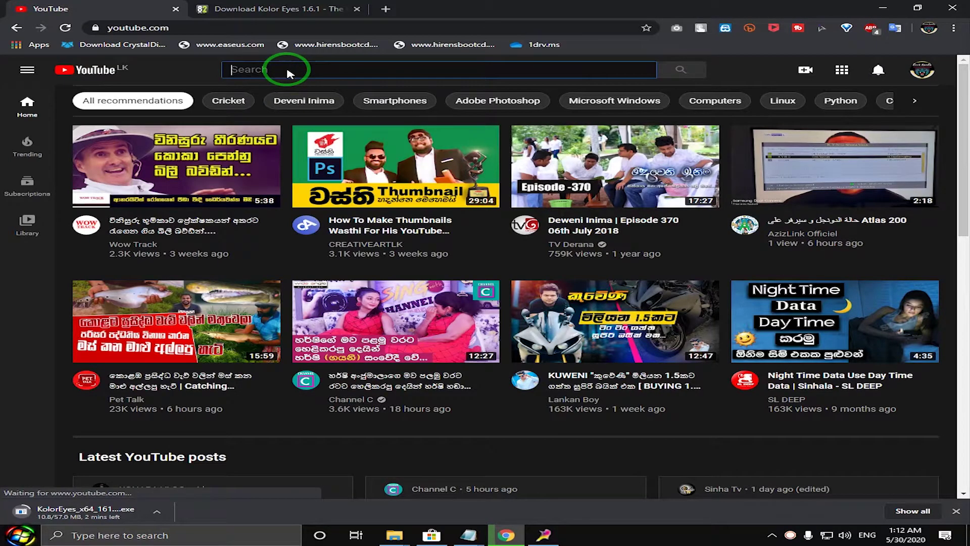
pyautogui.write('360')
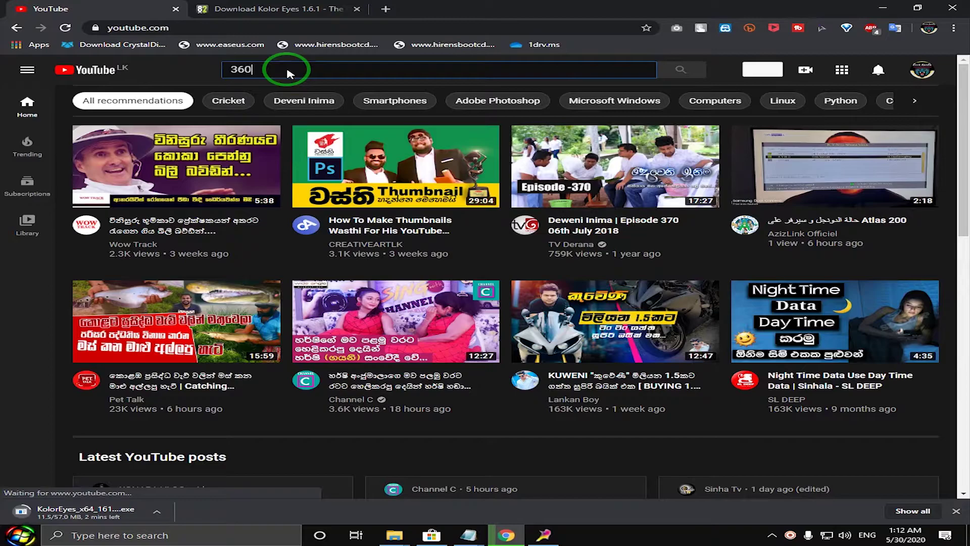
pyautogui.write(' videos')
pyautogui.press('Return')
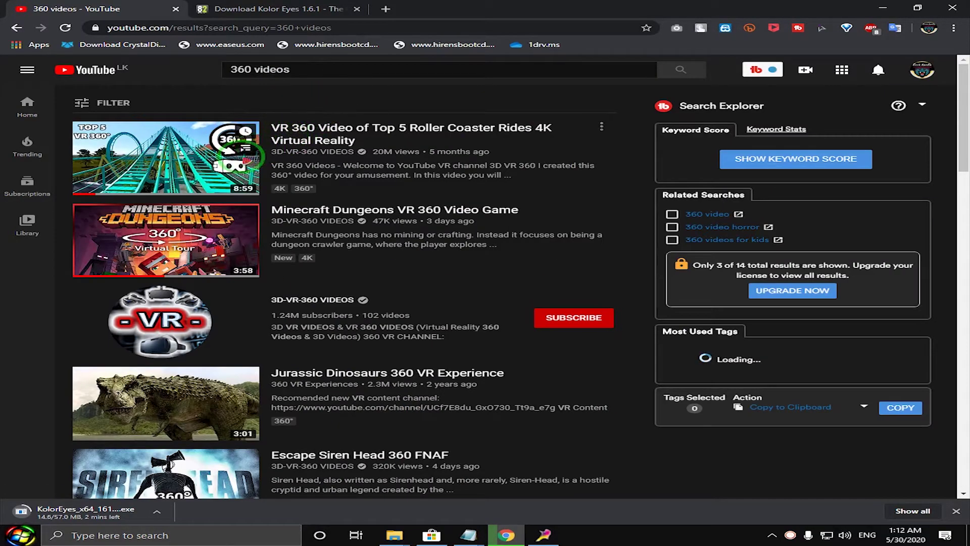
pyautogui.scroll(-2, 149, 174)
pyautogui.scroll(1, 150, 175)
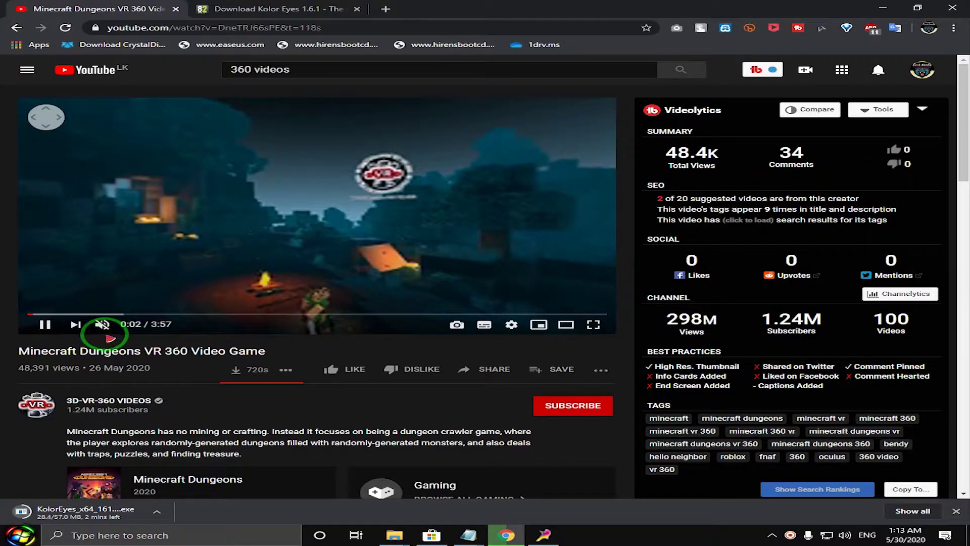
pyautogui.click(102, 324)
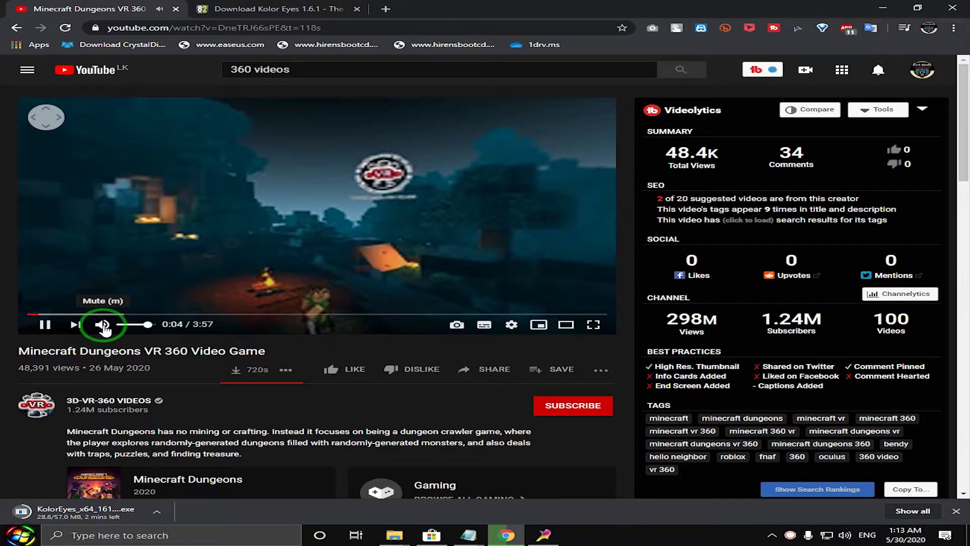
pyautogui.moveTo(296, 271)
pyautogui.mouseDown()
pyautogui.moveTo(273, 252)
pyautogui.moveTo(305, 178)
pyautogui.moveTo(299, 159)
pyautogui.moveTo(270, 204)
pyautogui.moveTo(280, 155)
pyautogui.moveTo(315, 173)
pyautogui.moveTo(306, 242)
pyautogui.moveTo(260, 232)
pyautogui.moveTo(393, 210)
pyautogui.moveTo(238, 217)
pyautogui.moveTo(305, 209)
pyautogui.moveTo(306, 184)
pyautogui.moveTo(270, 353)
pyautogui.mouseUp()
# - Download the video as the 15.6 MB MP4, then pause playback
pyautogui.click(285, 372)
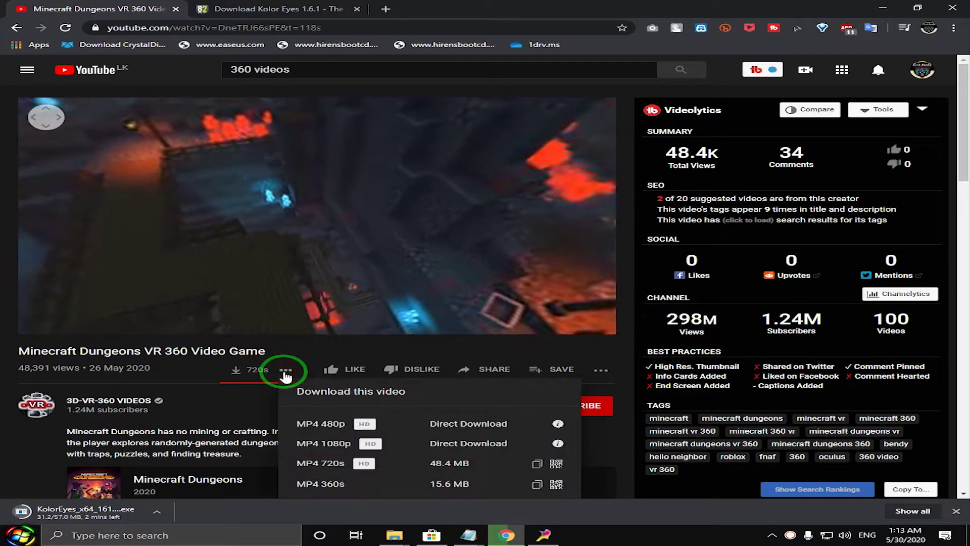
pyautogui.scroll(-1, 288, 379)
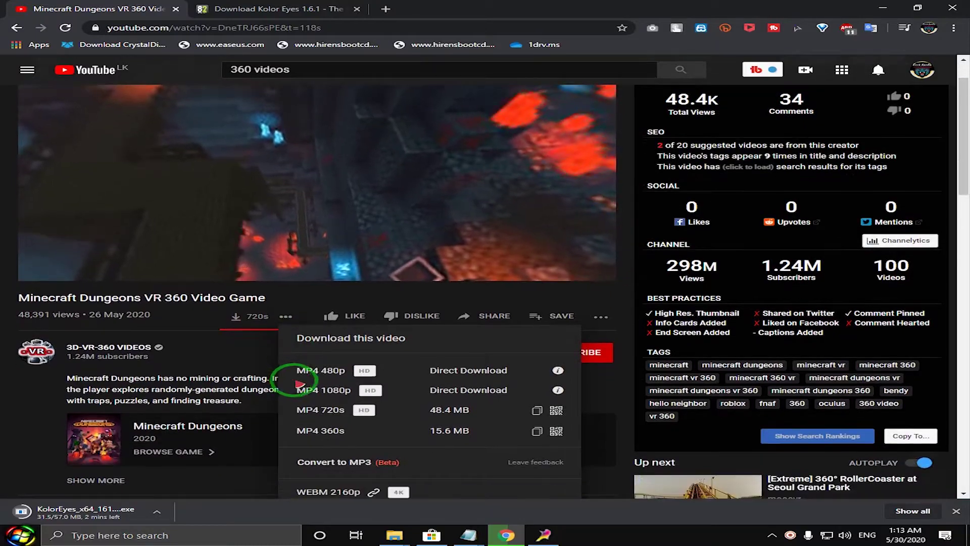
pyautogui.click(337, 437)
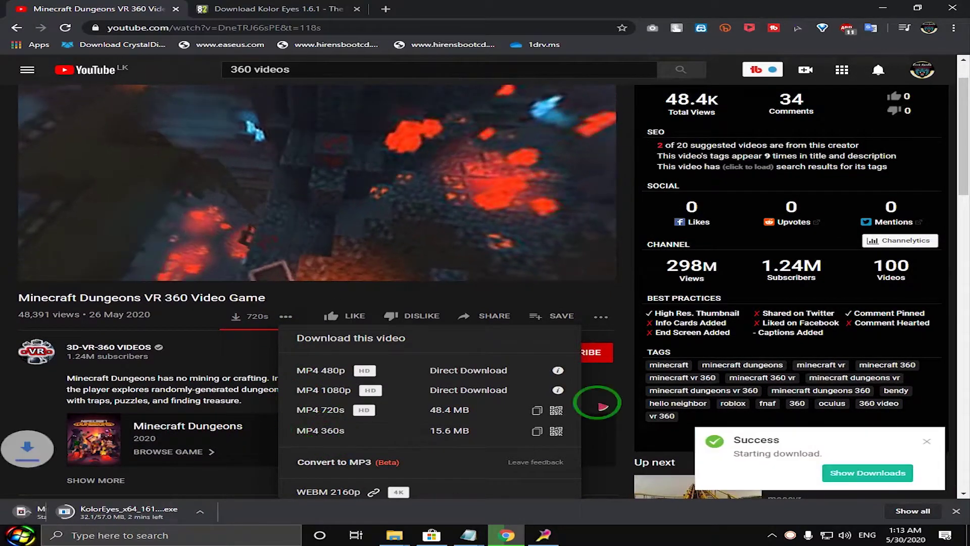
pyautogui.click(926, 439)
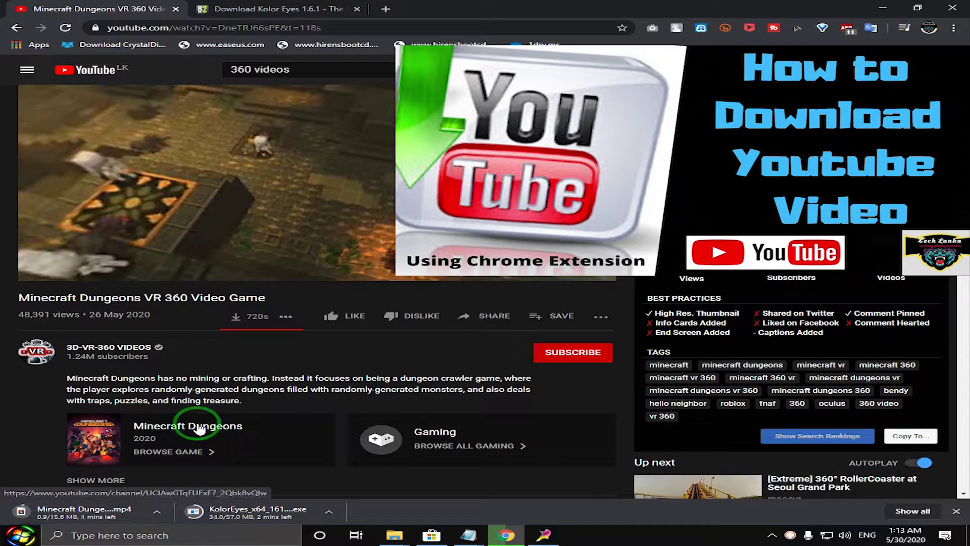
pyautogui.scroll(2, 135, 274)
pyautogui.click(195, 297)
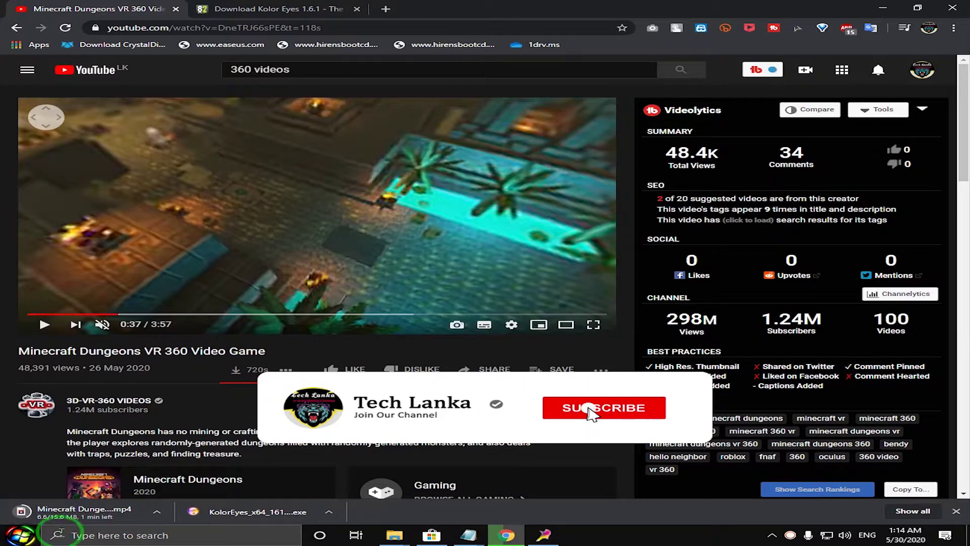
# - Show the downloaded Kolor Eyes installer in its Downloads folder and launch it
pyautogui.click(330, 516)
pyautogui.click(379, 479)
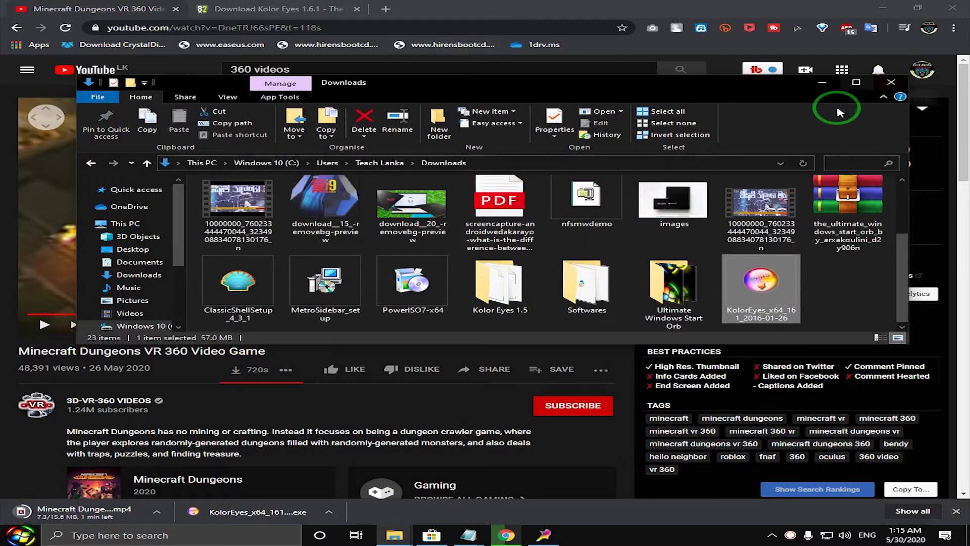
pyautogui.click(855, 83)
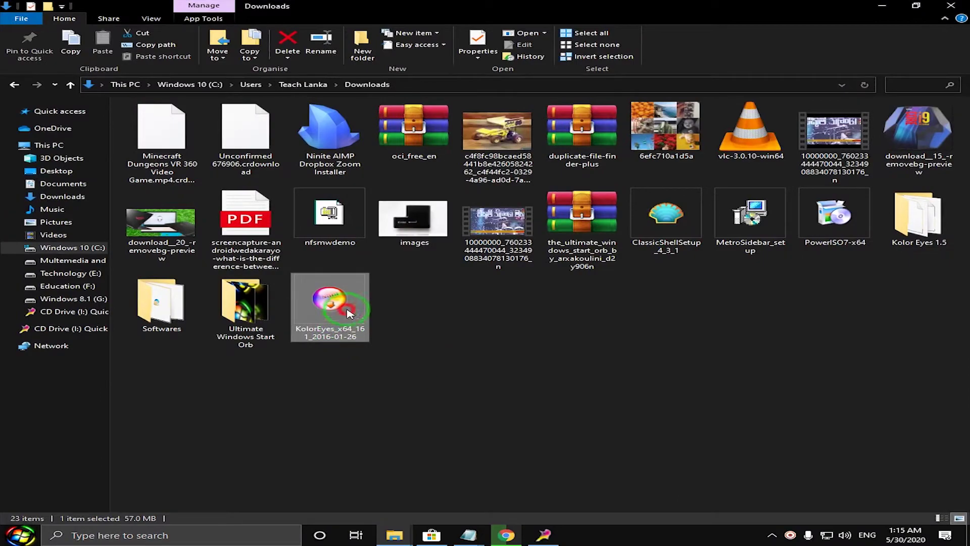
pyautogui.doubleClick(348, 313)
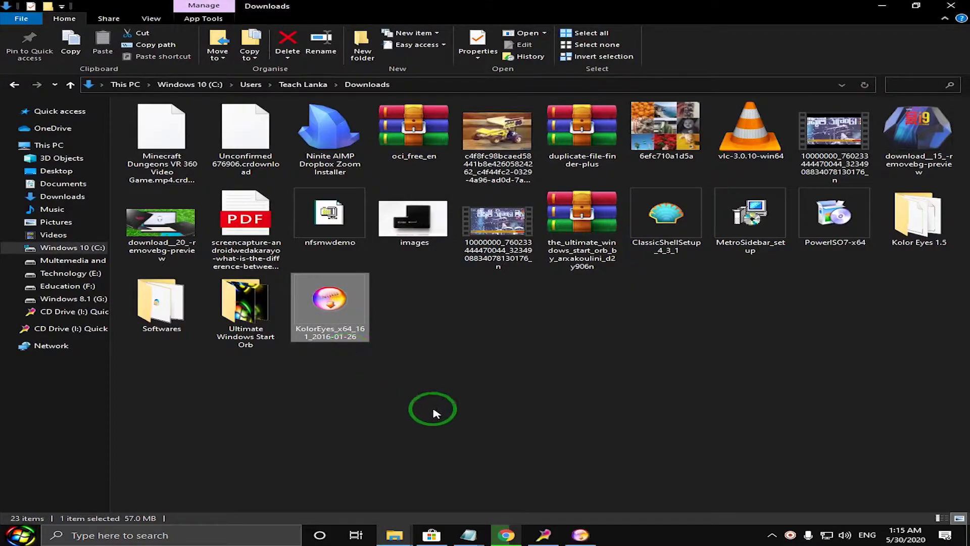
# - Run Kolor Eyes Setup with the license accepted and default options, through to Finish
pyautogui.click(580, 534)
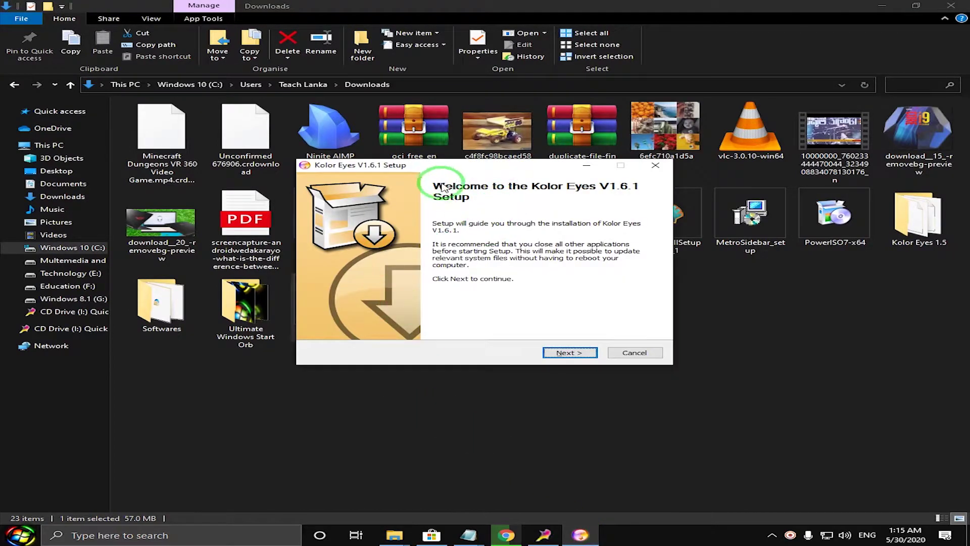
pyautogui.click(575, 353)
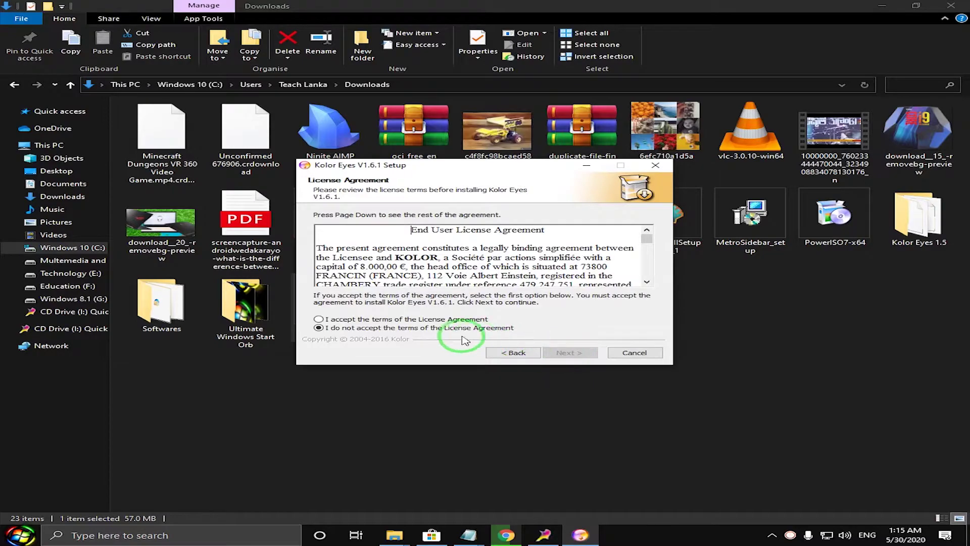
pyautogui.click(417, 320)
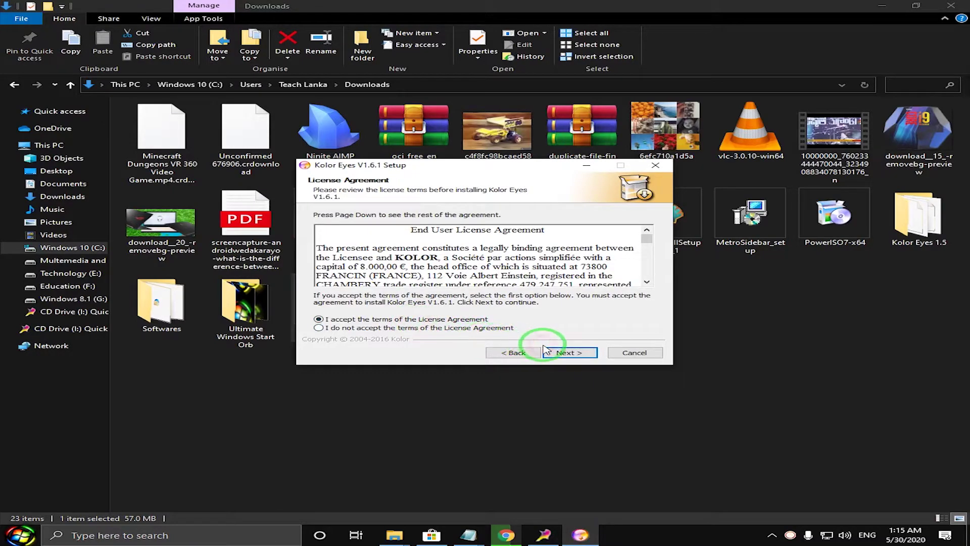
pyautogui.click(547, 351)
pyautogui.click(560, 354)
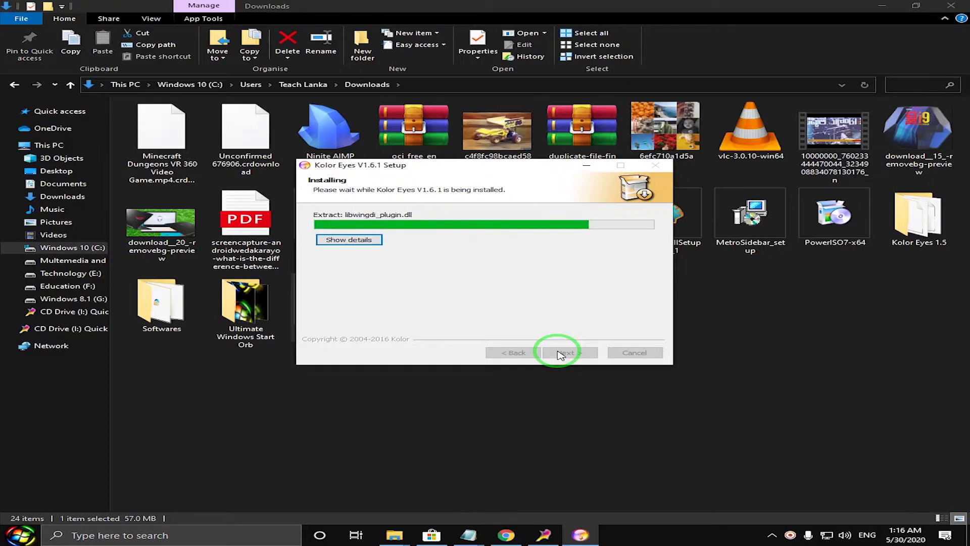
pyautogui.click(561, 354)
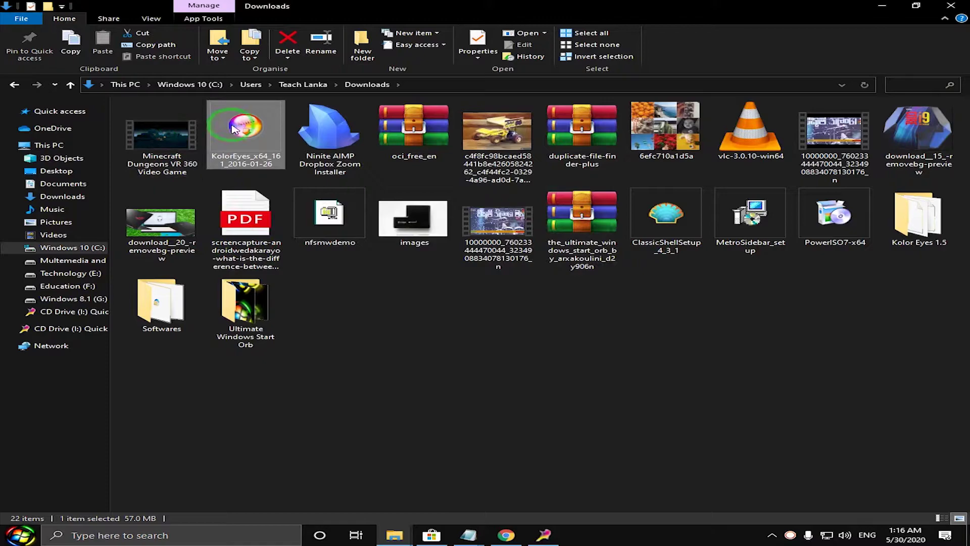
# - Minimize Explorer and Chrome and launch Kolor Eyes from its desktop shortcut
pyautogui.click(716, 413)
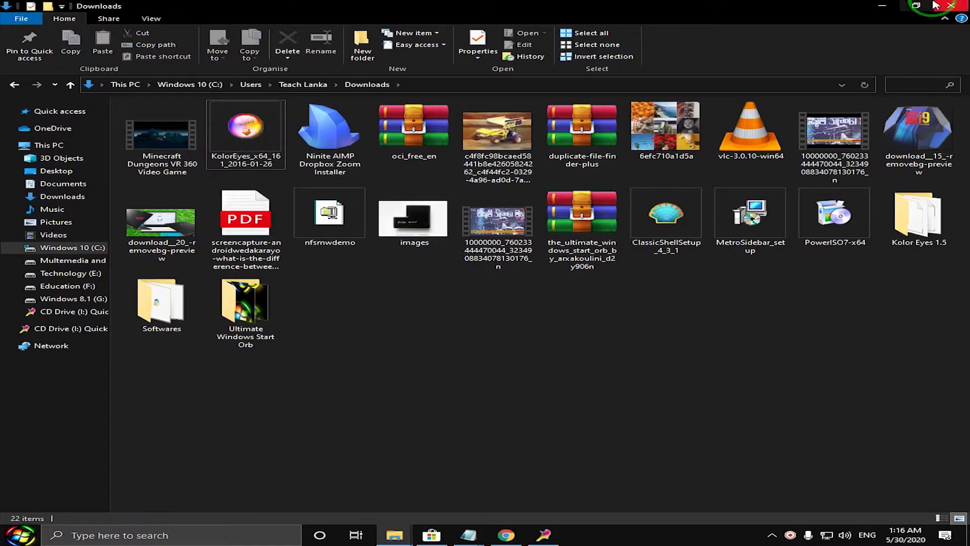
pyautogui.click(879, 6)
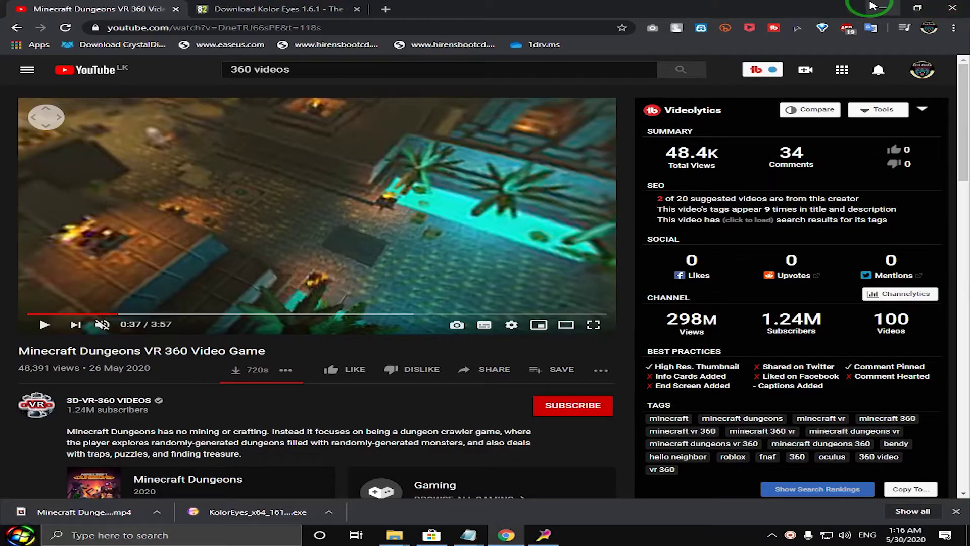
pyautogui.click(883, 7)
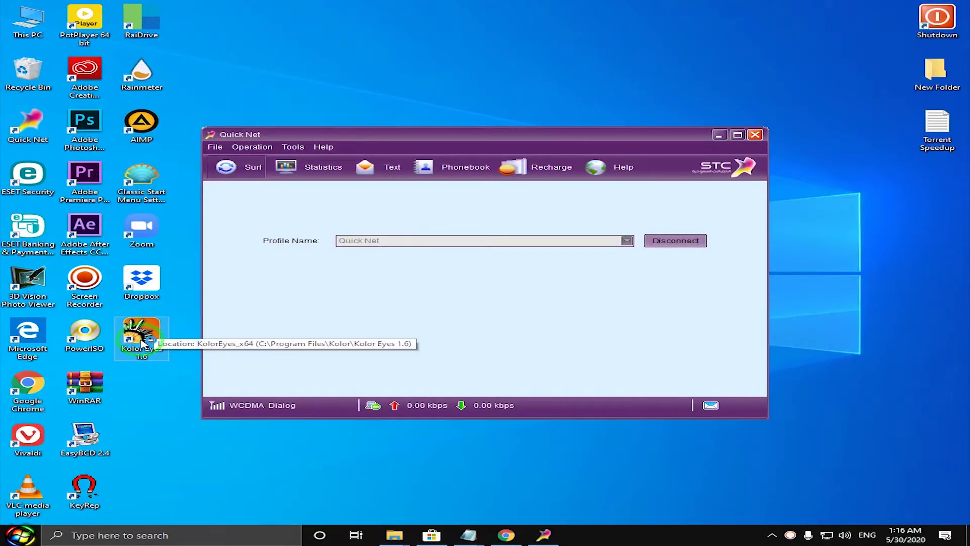
pyautogui.doubleClick(149, 344)
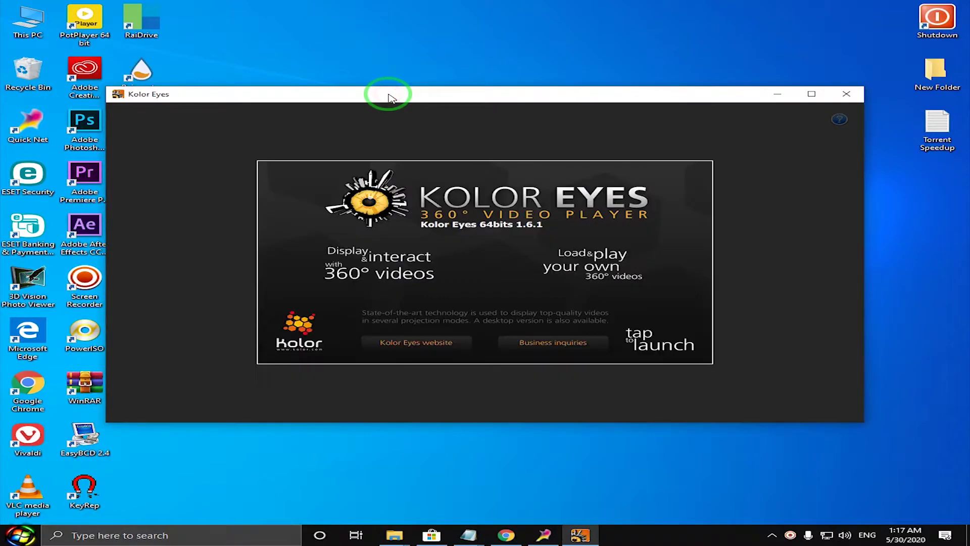
pyautogui.moveTo(388, 94); pyautogui.dragTo(409, 111)
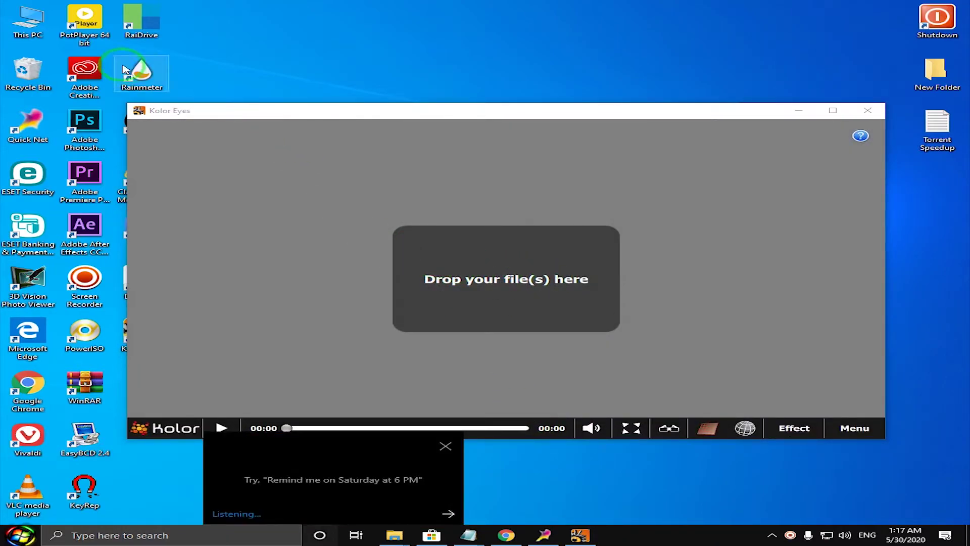
# - Place a smaller Downloads window over the player and select the Minecraft Dungeons video file
pyautogui.click(446, 450)
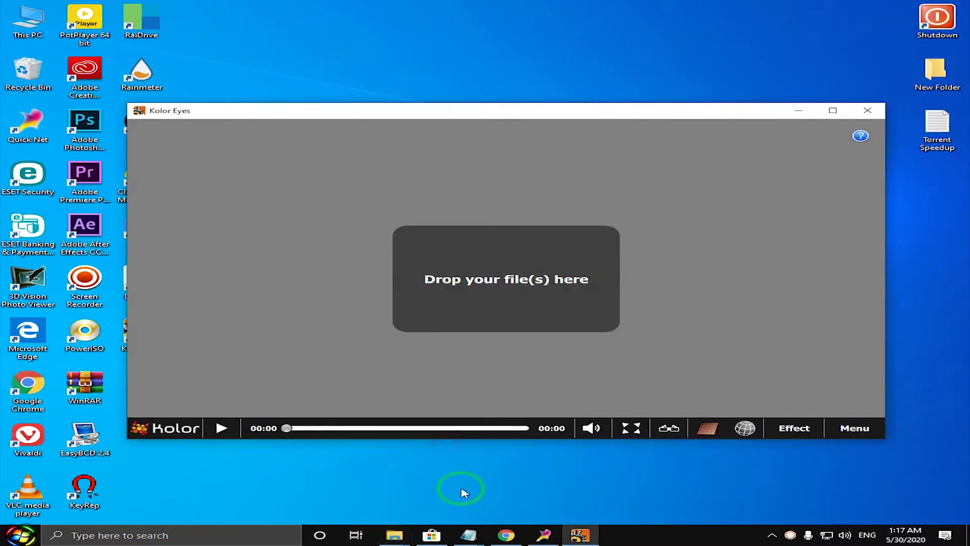
pyautogui.moveTo(394, 535)
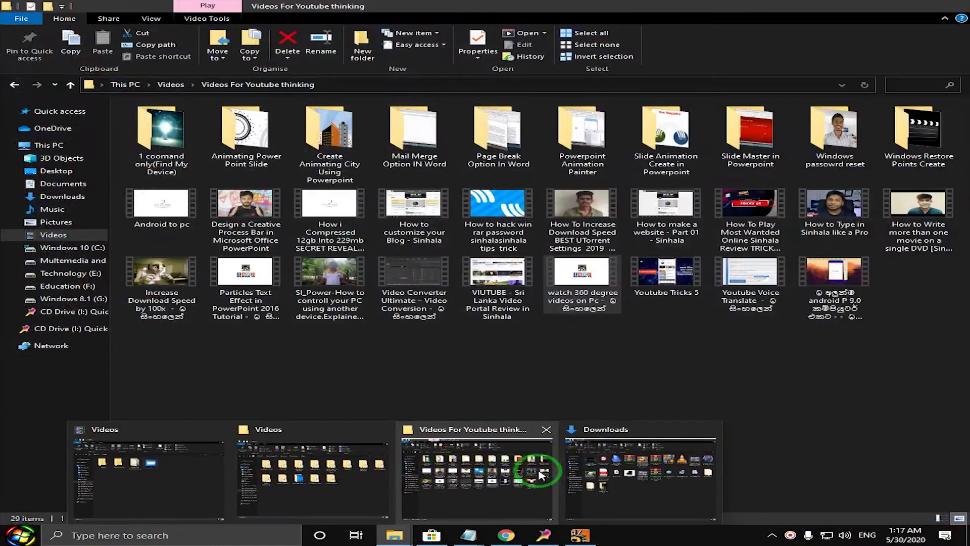
pyautogui.click(569, 469)
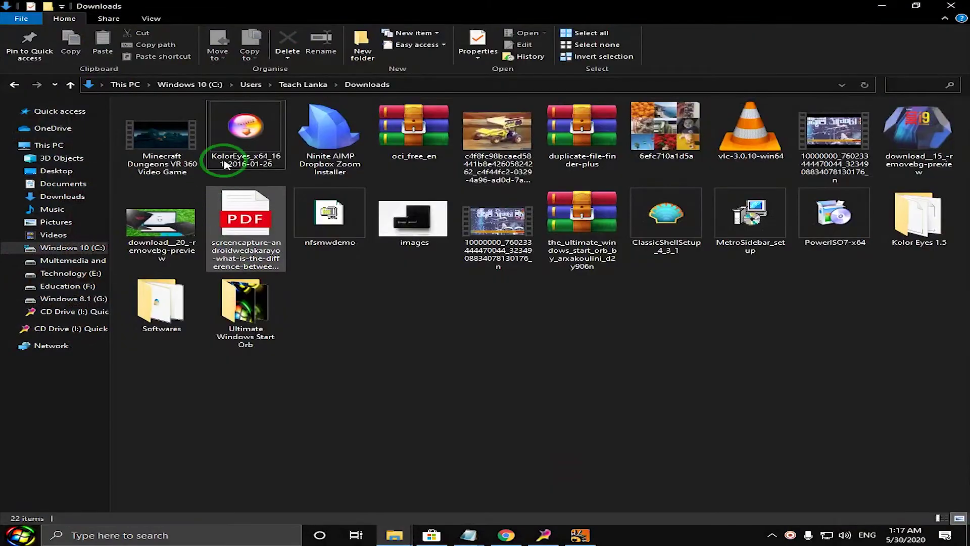
pyautogui.doubleClick(503, 5)
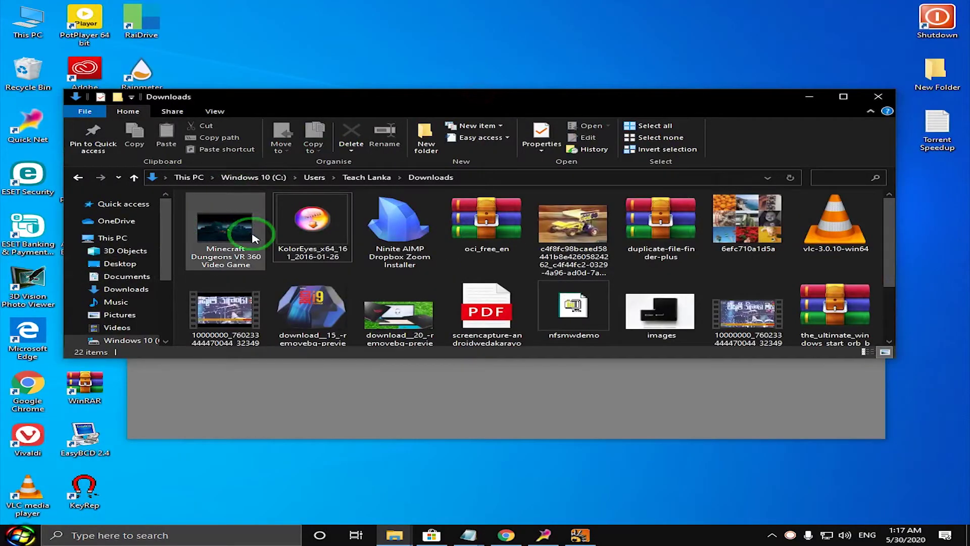
pyautogui.click(462, 413)
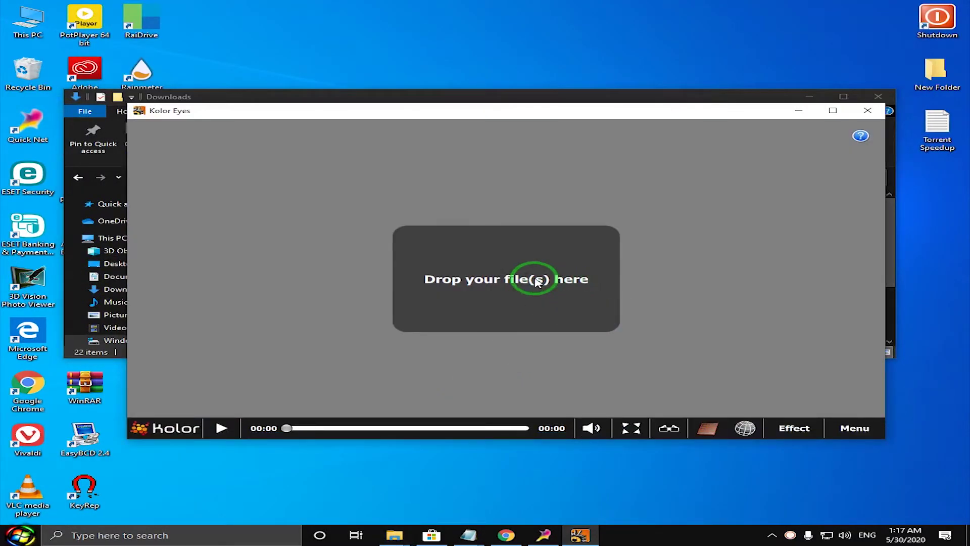
pyautogui.click(433, 97)
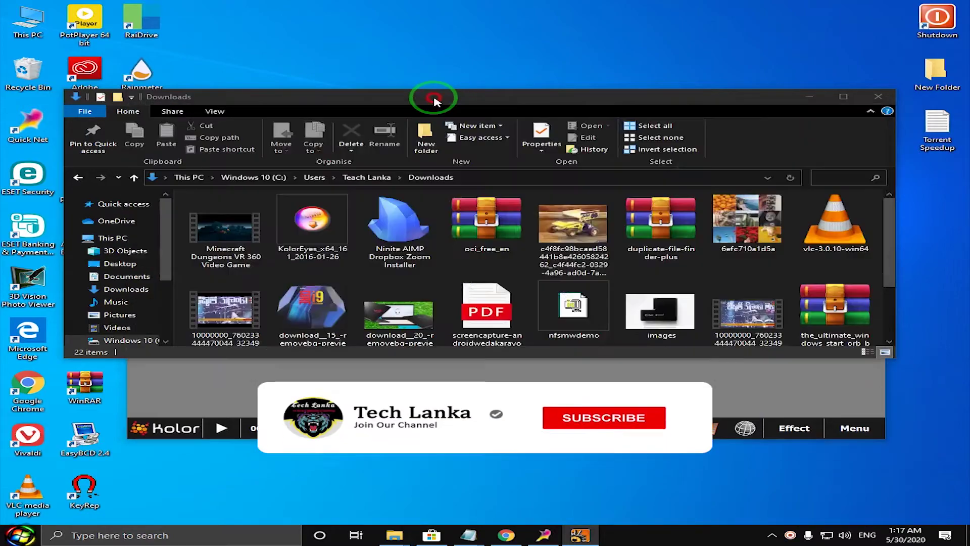
pyautogui.click(200, 216)
# - Drop the Minecraft video into Kolor Eyes, maximize the player, and tilt the view skyward
pyautogui.moveTo(225, 243)
pyautogui.mouseDown()
pyautogui.moveTo(429, 378)
pyautogui.moveTo(754, 145)
pyautogui.mouseUp()
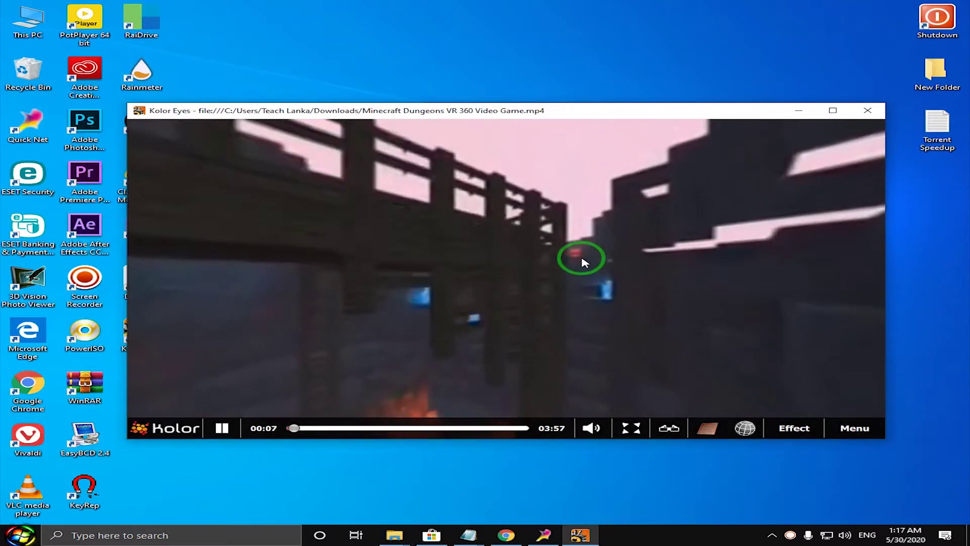
pyautogui.click(832, 111)
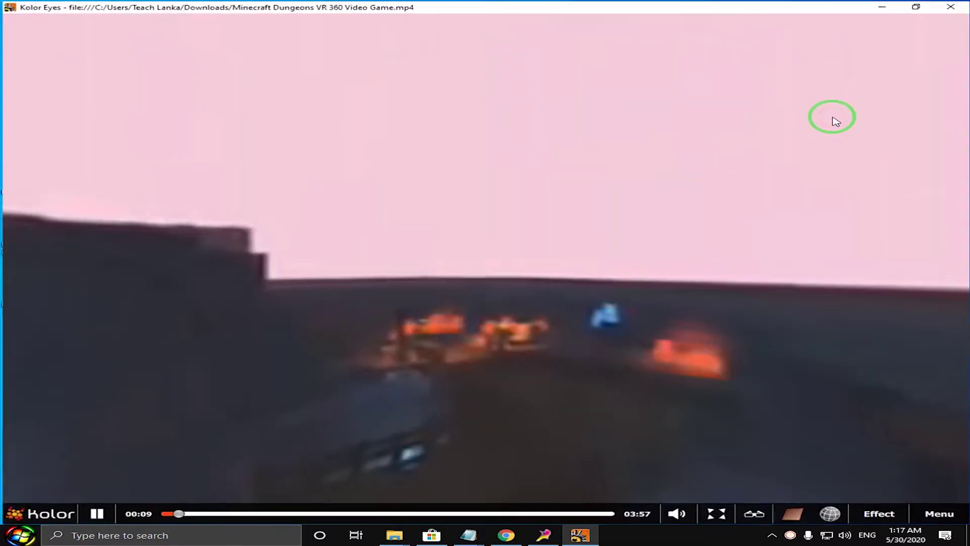
pyautogui.moveTo(833, 121)
pyautogui.mouseDown()
pyautogui.moveTo(440, 332)
pyautogui.moveTo(579, 222)
pyautogui.mouseUp()
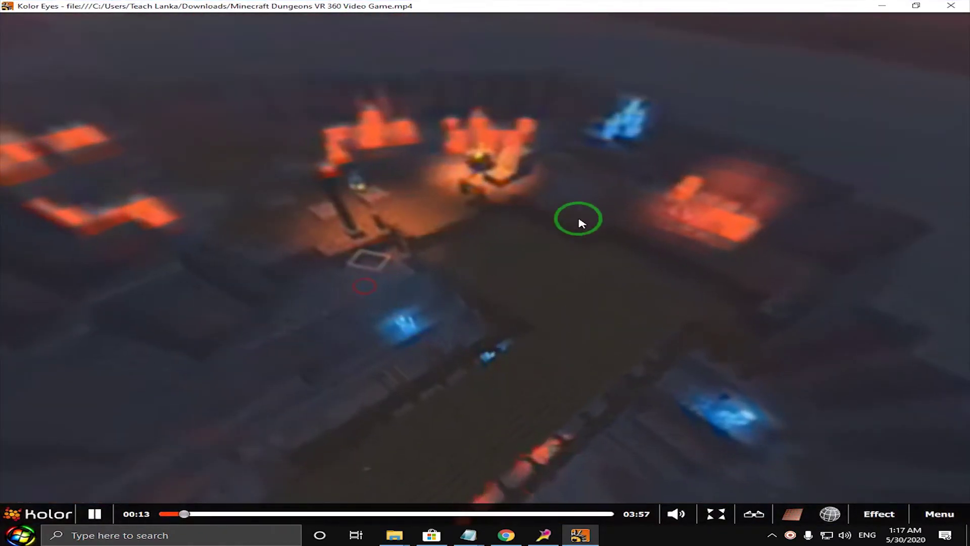